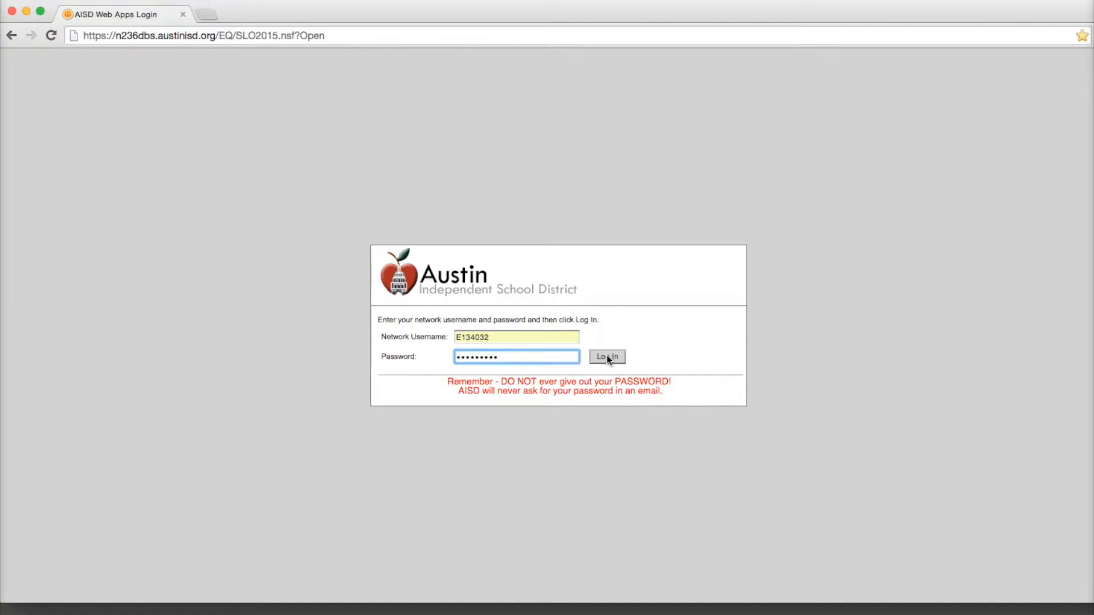
Step: Log in to the SLO site, open the Elementary Principals view and collapse the first campus in the list
{"action": "left_click", "coordinate": [608, 358]}
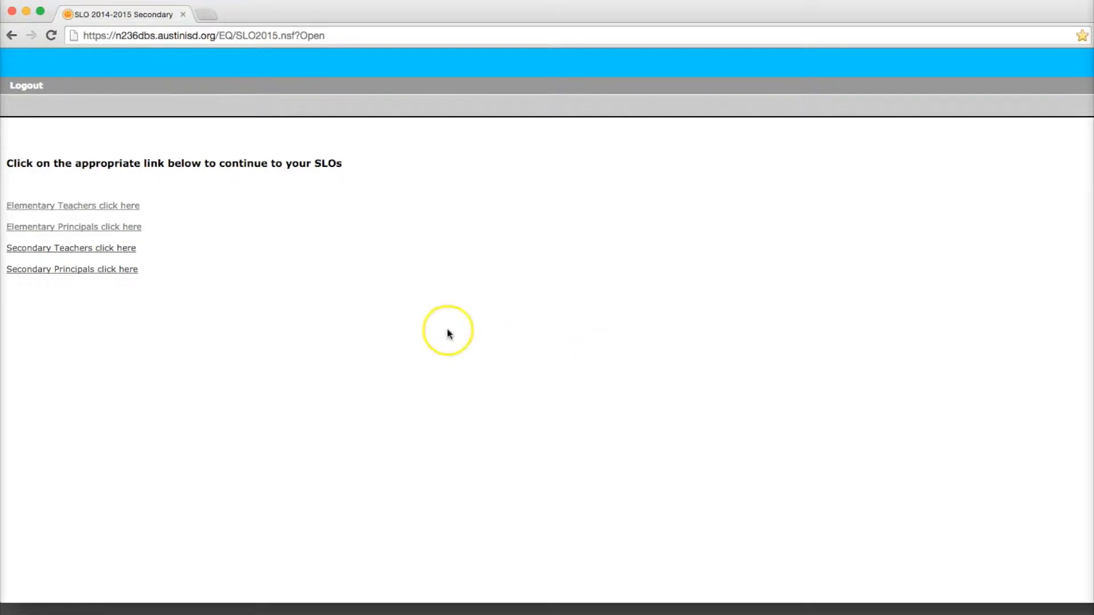
{"action": "left_click", "coordinate": [88, 228]}
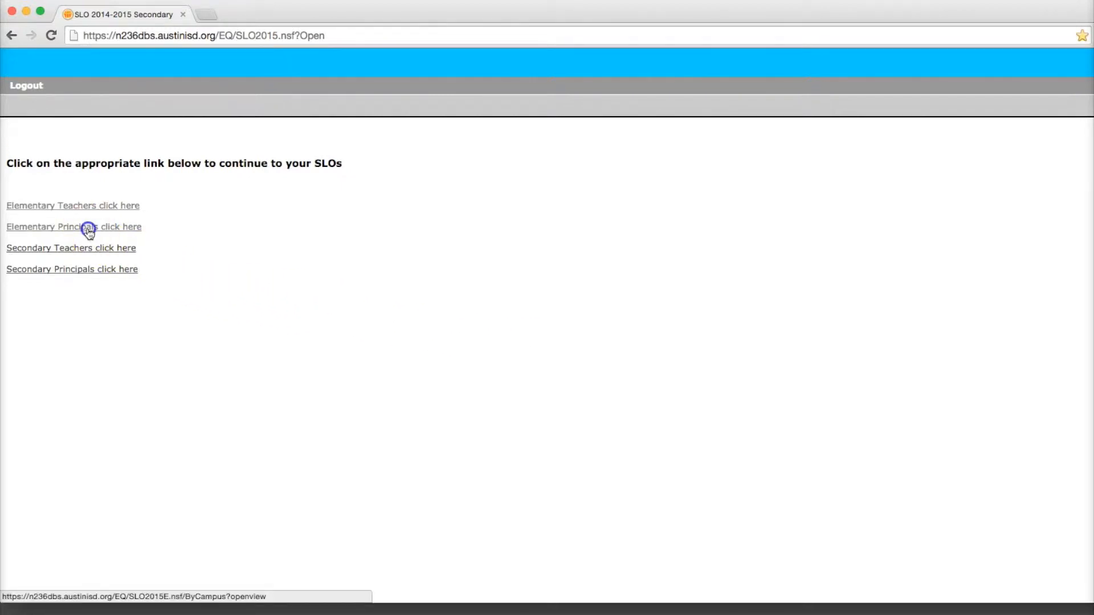
{"action": "left_click", "coordinate": [16, 213]}
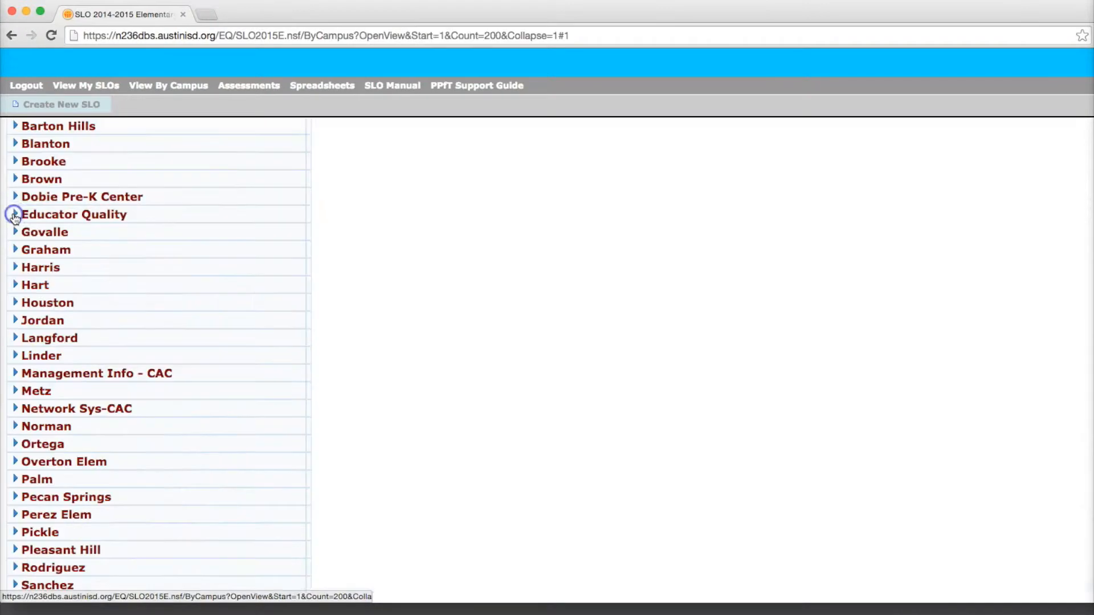
Step: Expand the Management Info - CAC campus and its second teacher, and open that teacher's Final REACH Individual SLO Submission Form
{"action": "left_click", "coordinate": [16, 373]}
{"action": "scroll", "coordinate": [15, 376], "scroll_direction": "down", "scroll_amount": 6}
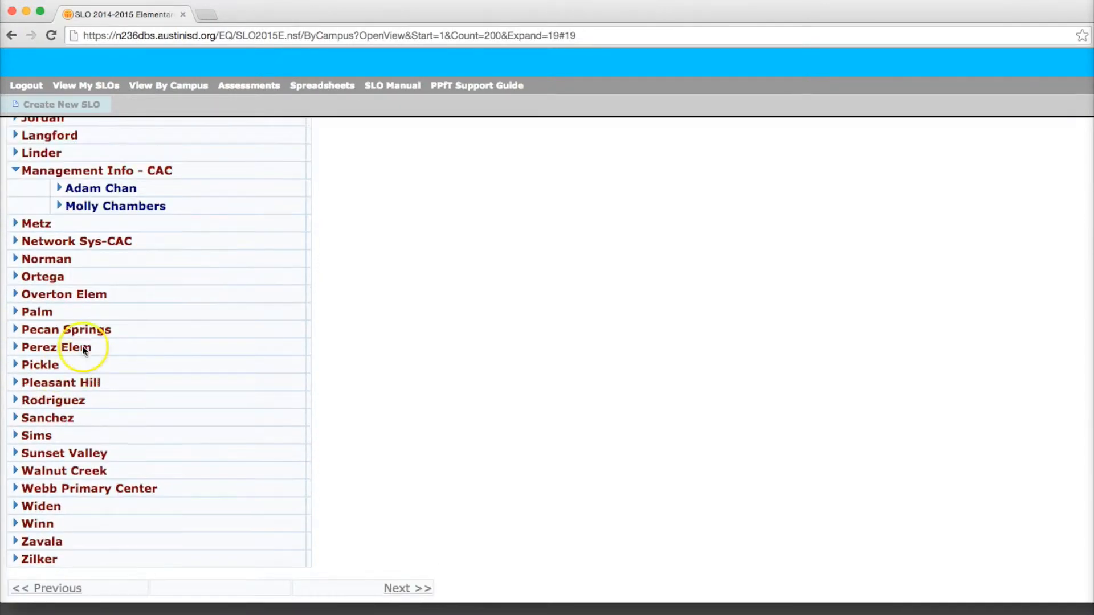
{"action": "scroll", "coordinate": [78, 328], "scroll_direction": "up", "scroll_amount": 1}
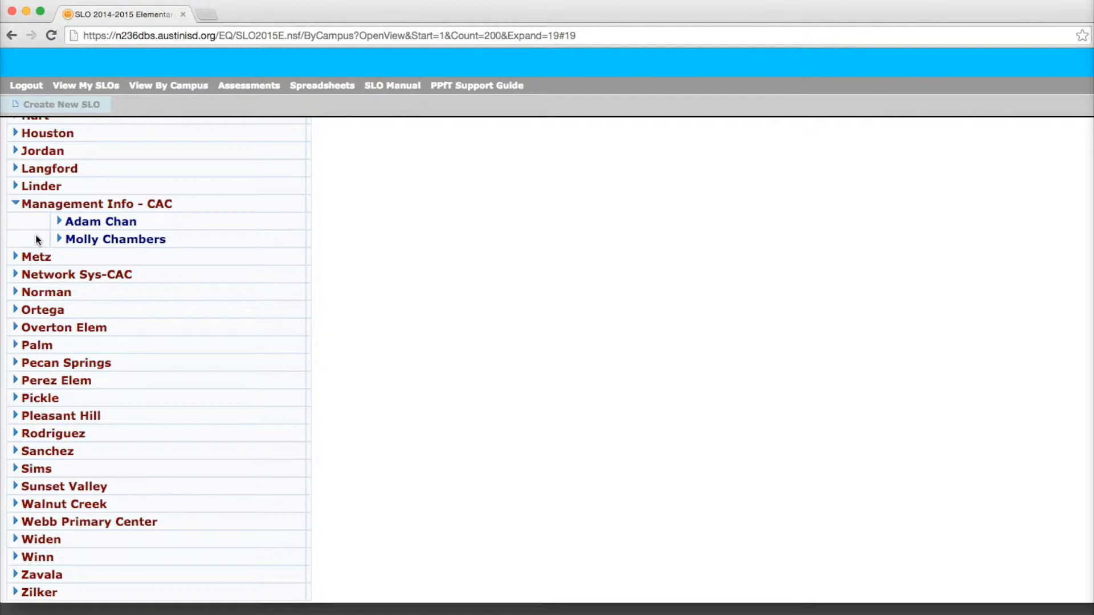
{"action": "left_click", "coordinate": [60, 239]}
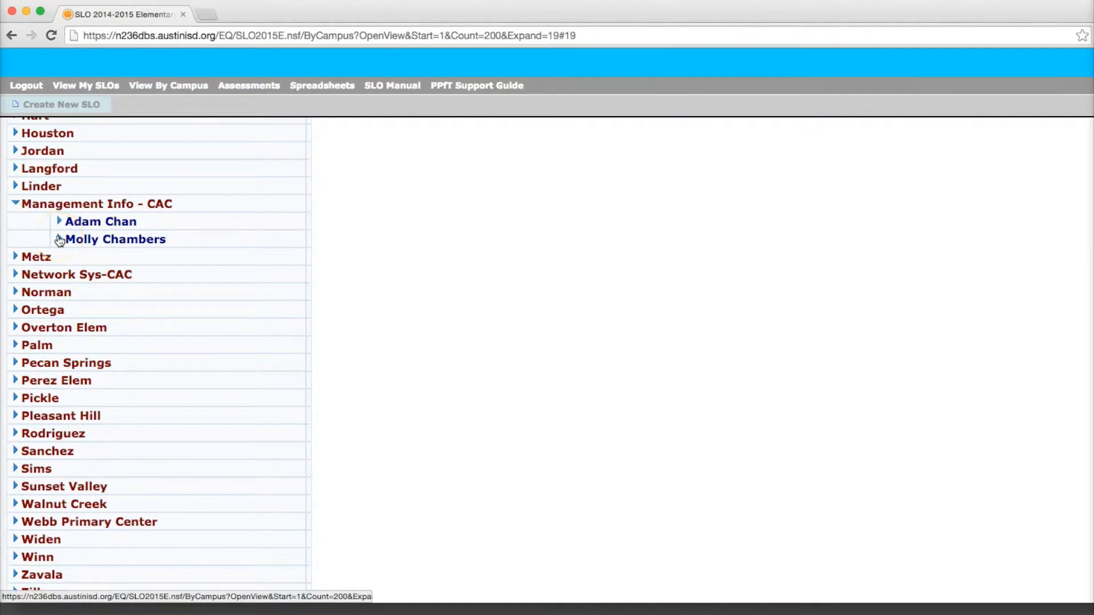
{"action": "left_click", "coordinate": [59, 239]}
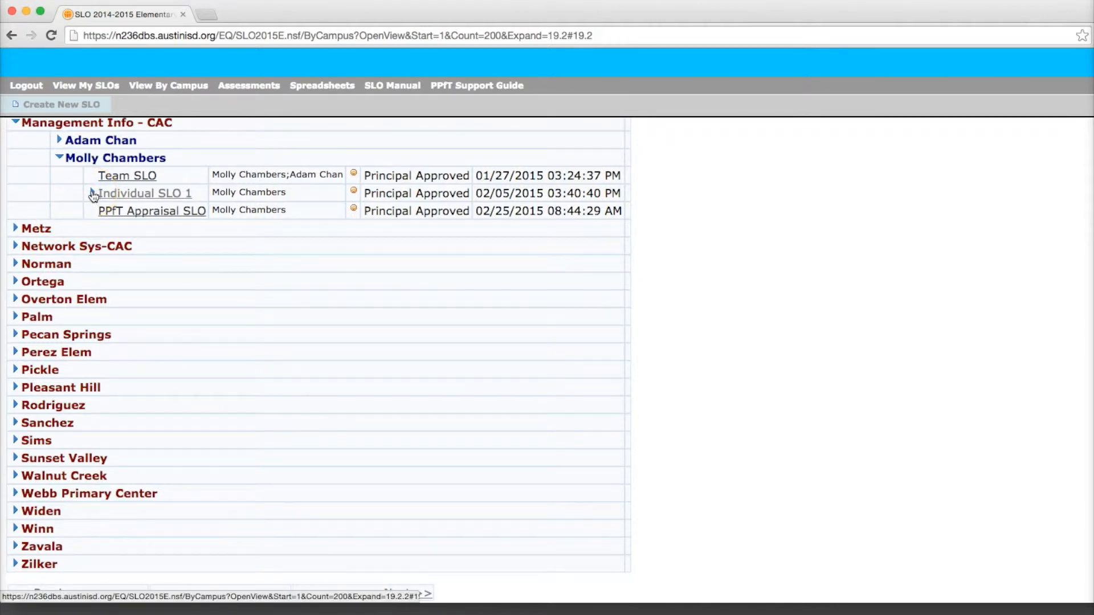
{"action": "left_click", "coordinate": [176, 175]}
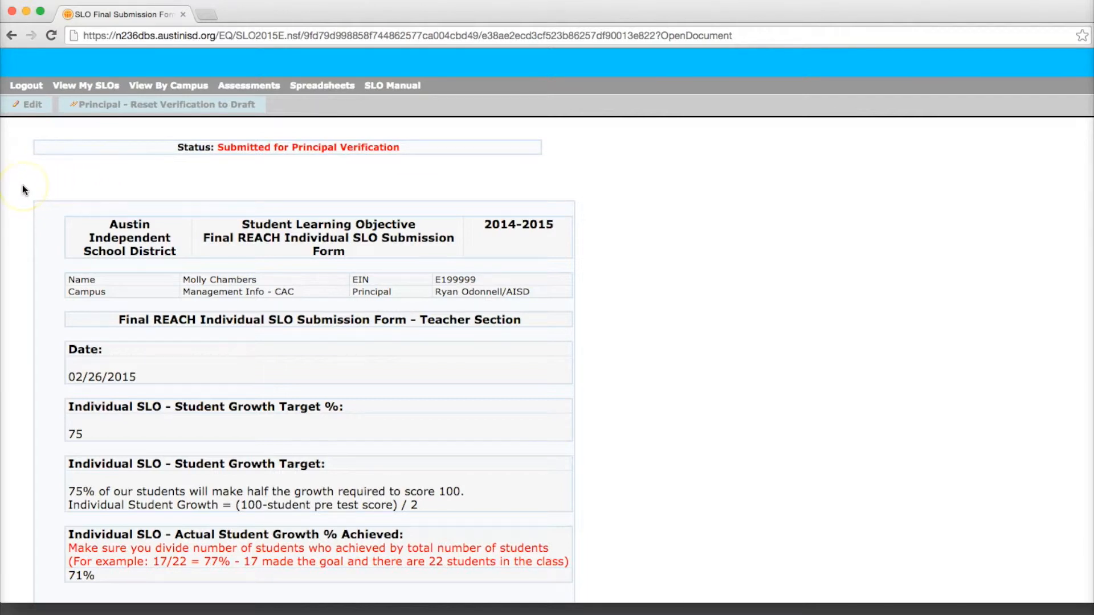
Step: Review the submission form's growth target, actual percentage achieved, teacher comments, principal section and attachments
{"action": "scroll", "coordinate": [22, 190], "scroll_direction": "down", "scroll_amount": 3}
{"action": "scroll", "coordinate": [22, 190], "scroll_direction": "down", "scroll_amount": 4}
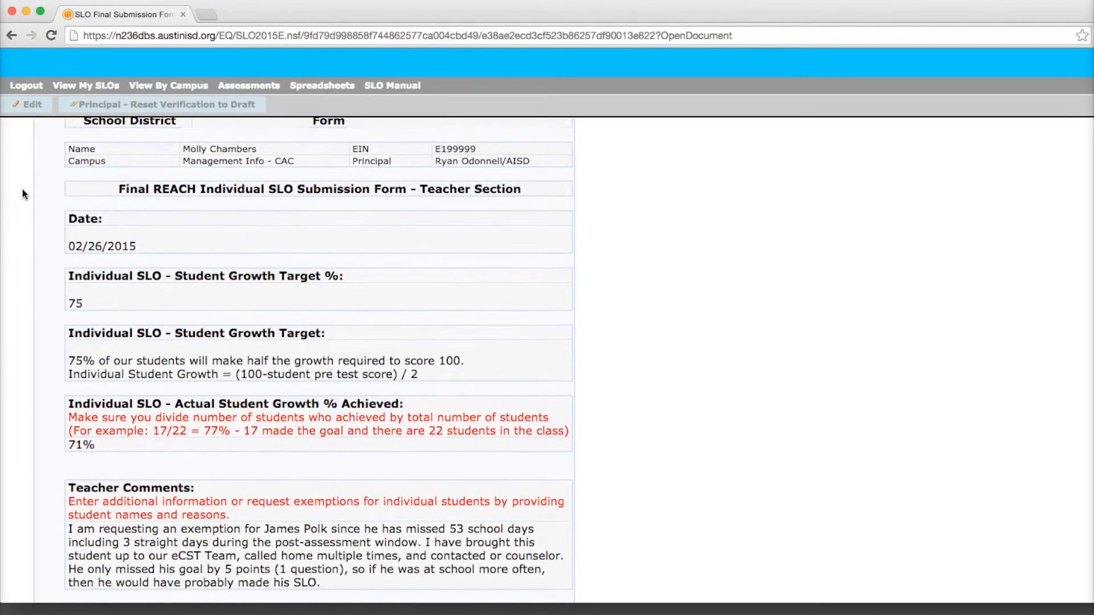
{"action": "scroll", "coordinate": [22, 199], "scroll_direction": "down", "scroll_amount": 3}
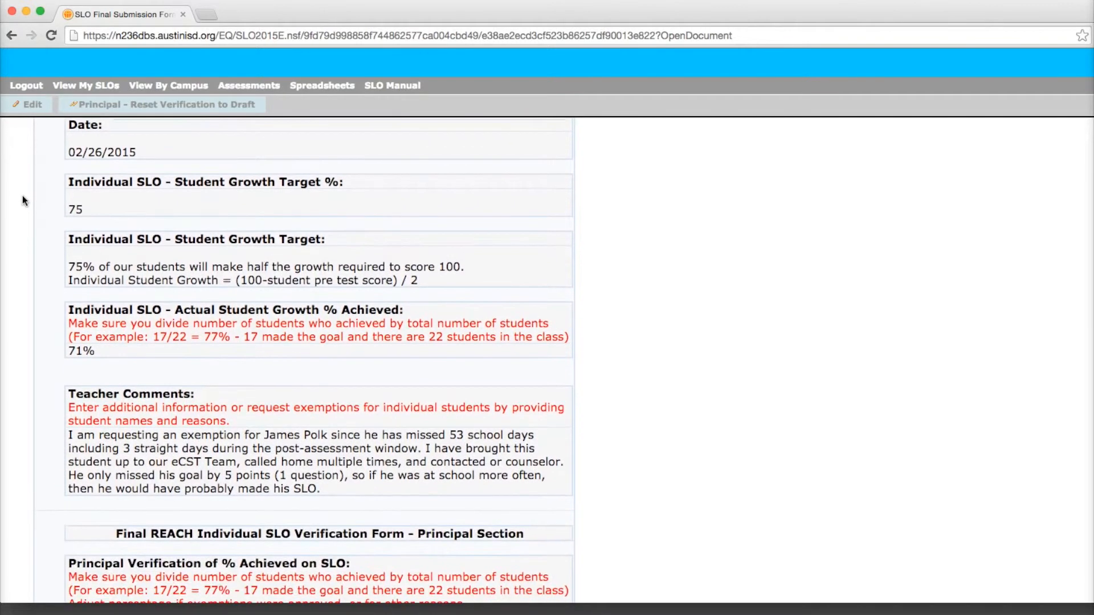
{"action": "scroll", "coordinate": [23, 199], "scroll_direction": "down", "scroll_amount": 1}
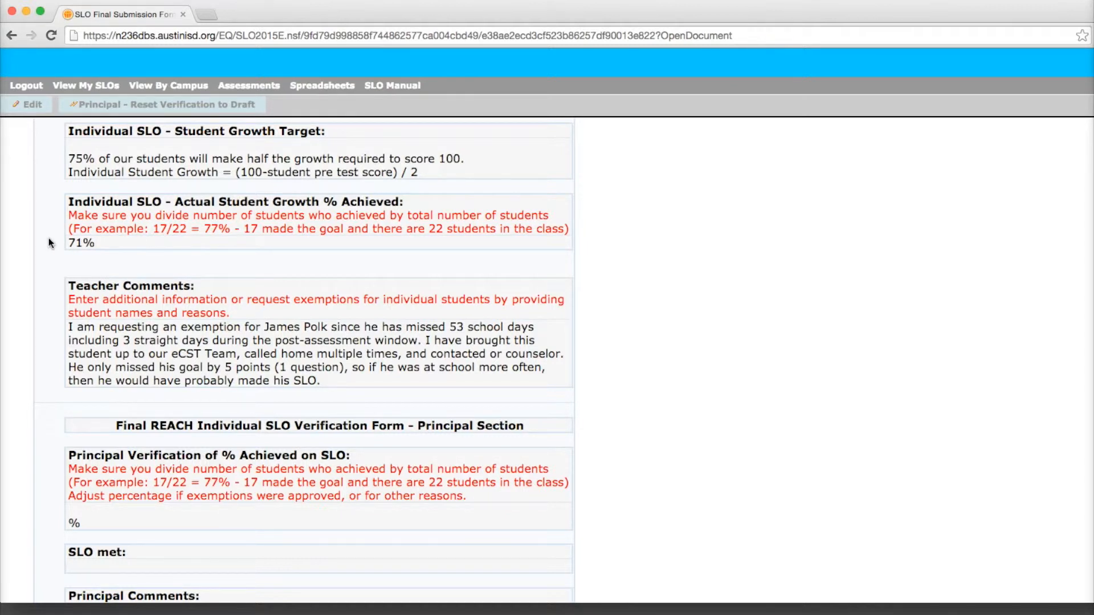
{"action": "left_click", "coordinate": [49, 296]}
{"action": "scroll", "coordinate": [49, 299], "scroll_direction": "down", "scroll_amount": 1}
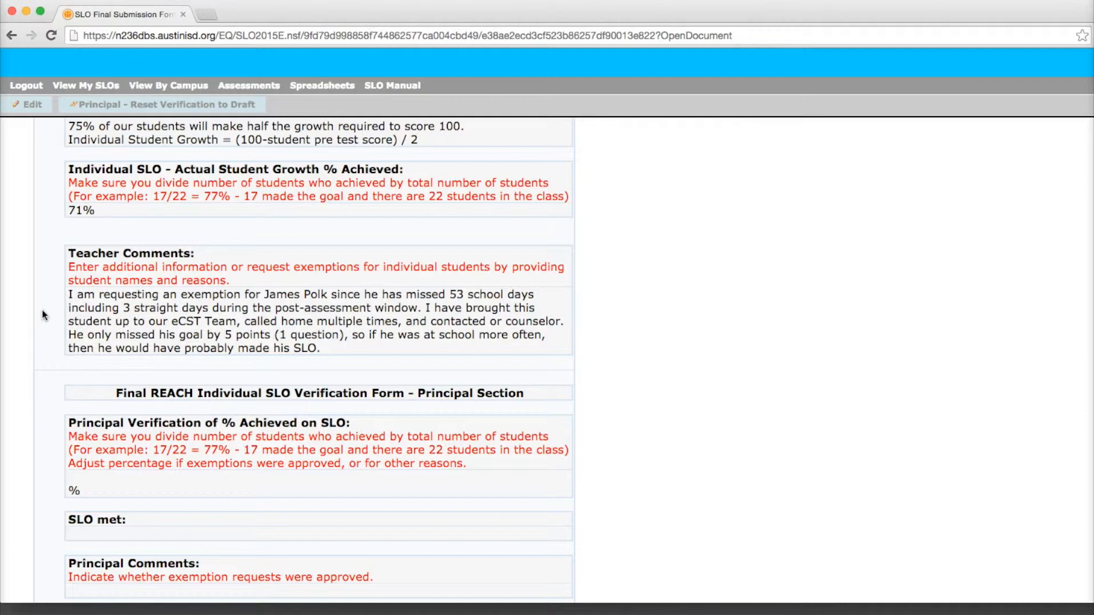
{"action": "scroll", "coordinate": [42, 314], "scroll_direction": "down", "scroll_amount": 2}
{"action": "scroll", "coordinate": [43, 313], "scroll_direction": "down", "scroll_amount": 5}
{"action": "scroll", "coordinate": [43, 313], "scroll_direction": "down", "scroll_amount": 4}
{"action": "scroll", "coordinate": [42, 316], "scroll_direction": "down", "scroll_amount": 1}
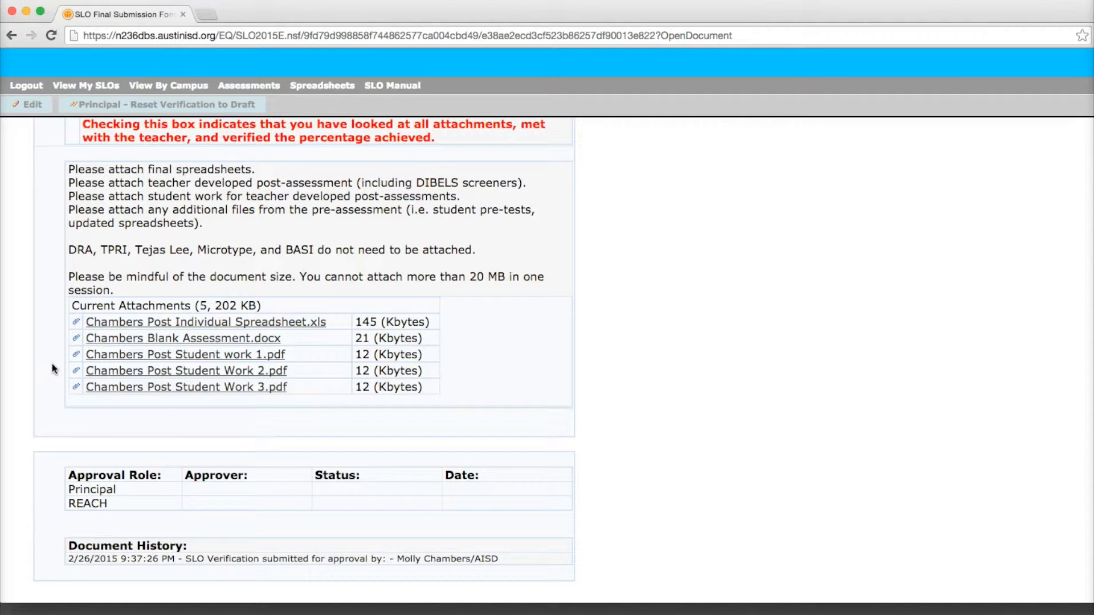
Step: Download the attached Post Individual Spreadsheet (.xls), open it in Excel and position its window to show the student table
{"action": "left_click", "coordinate": [149, 323]}
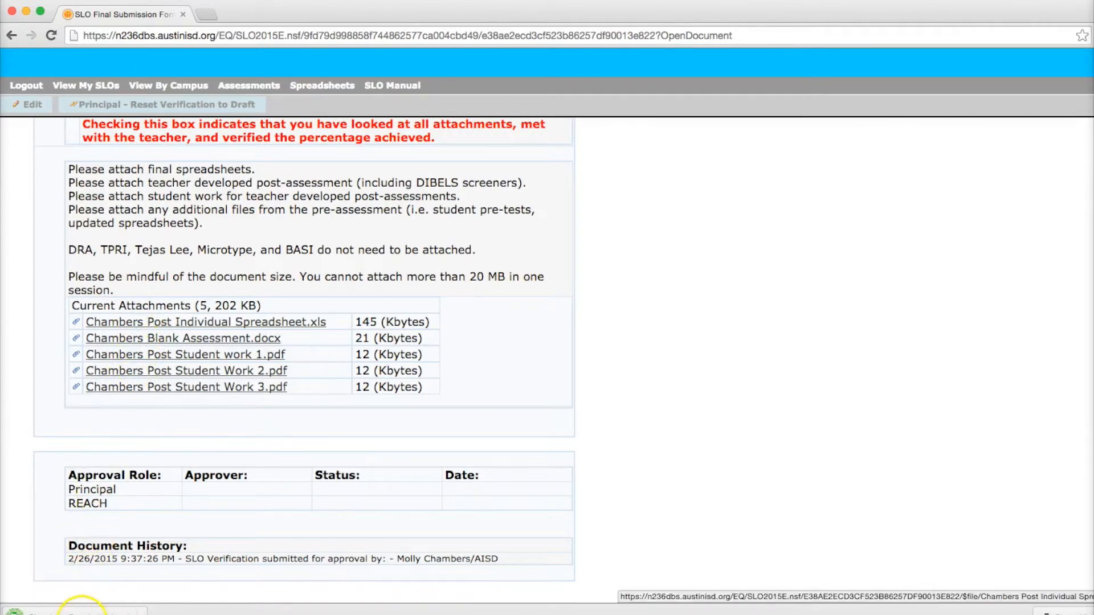
{"action": "left_click", "coordinate": [82, 610]}
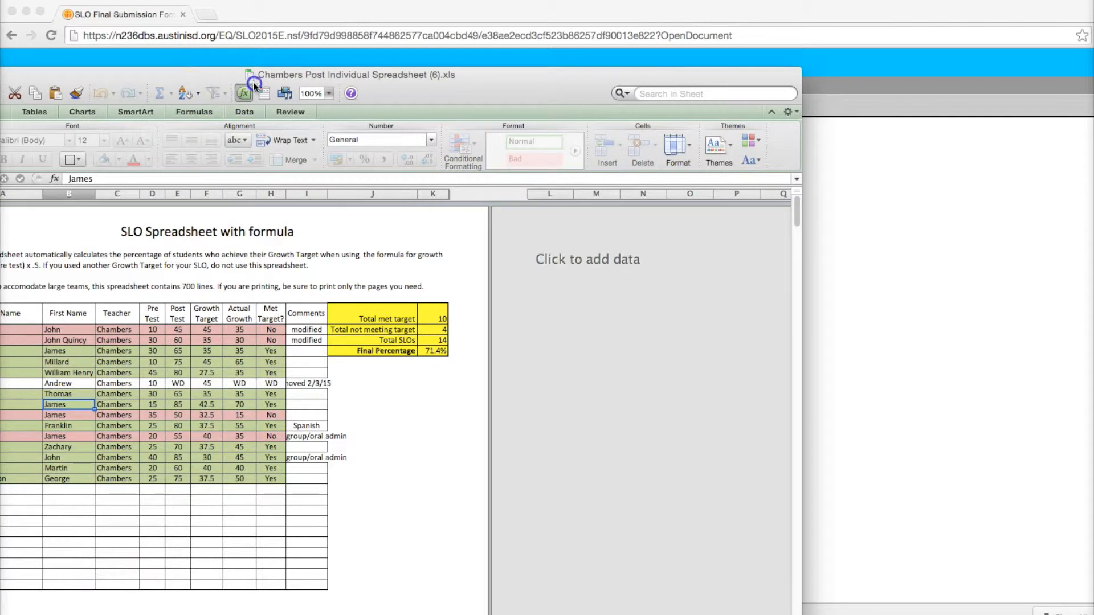
{"action": "left_click_drag", "start_coordinate": [204, 71], "coordinate": [275, 61]}
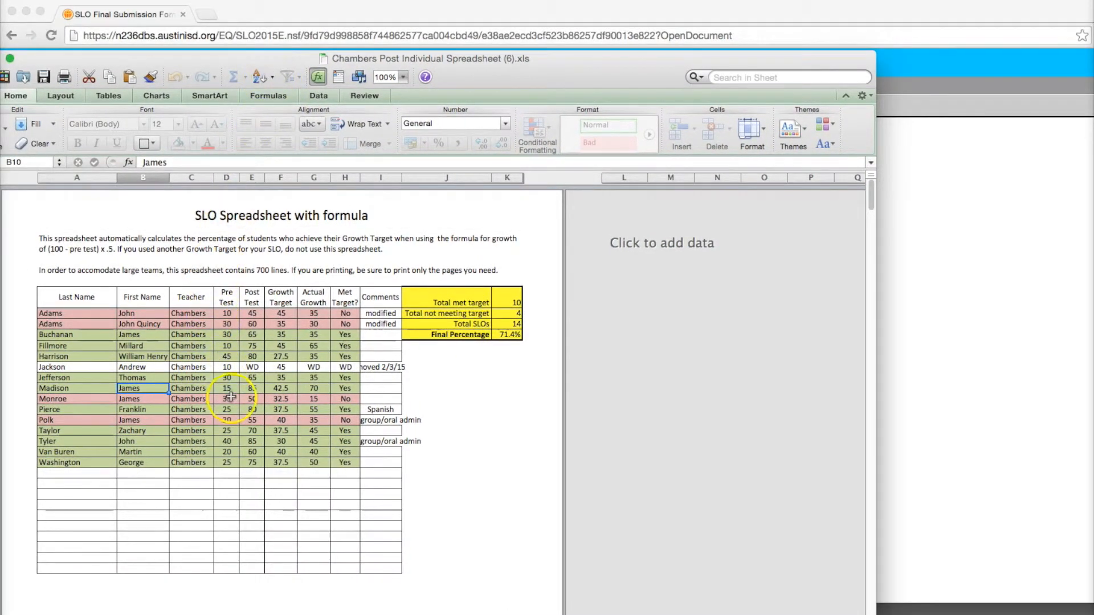
Step: Set the Post Test entry in cell E13, for the student with the exemption request, to WD
{"action": "left_click", "coordinate": [253, 420]}
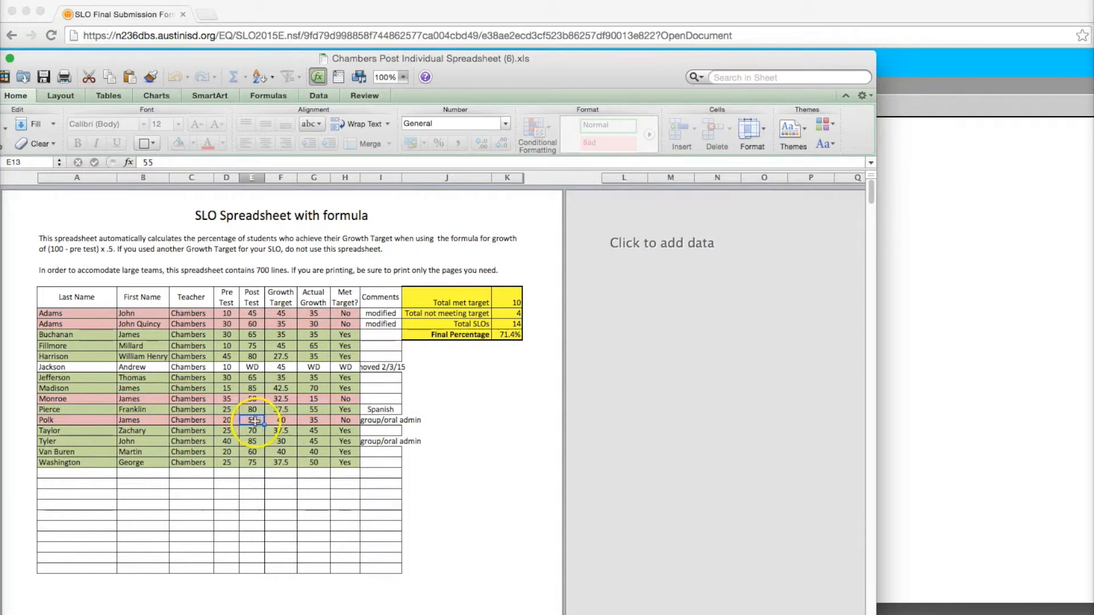
{"action": "type", "text": "5"}
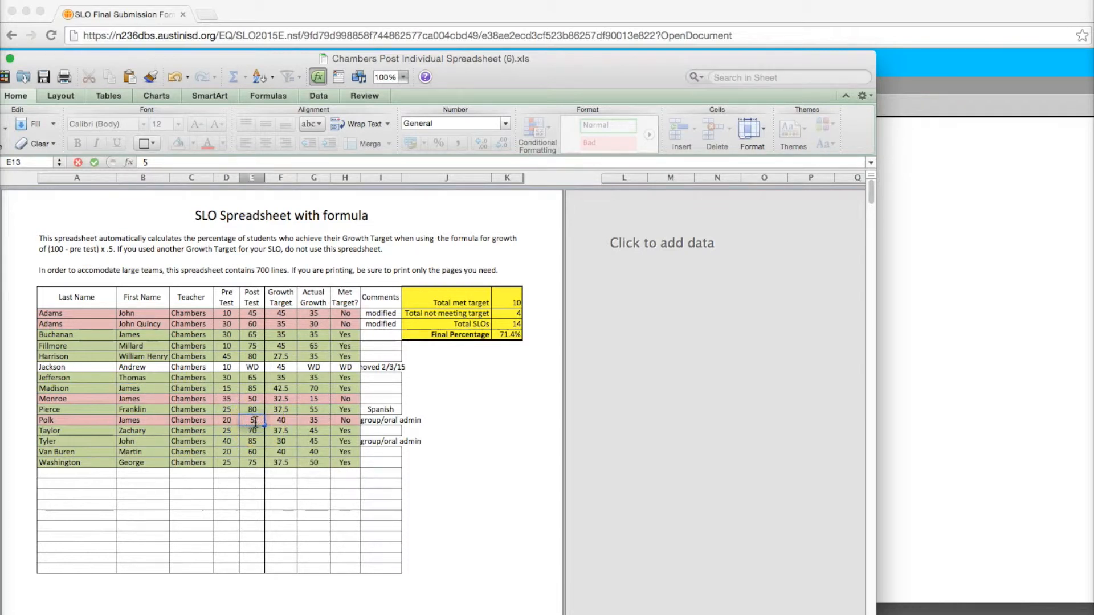
{"action": "key", "text": "BackSpace"}
{"action": "type", "text": "W"}
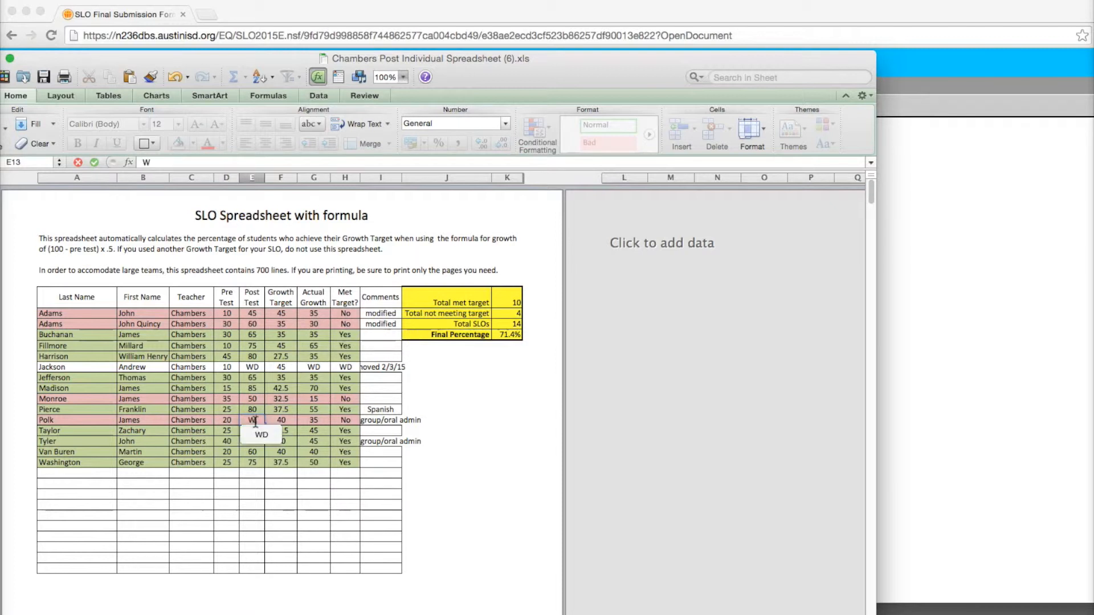
{"action": "type", "text": "D"}
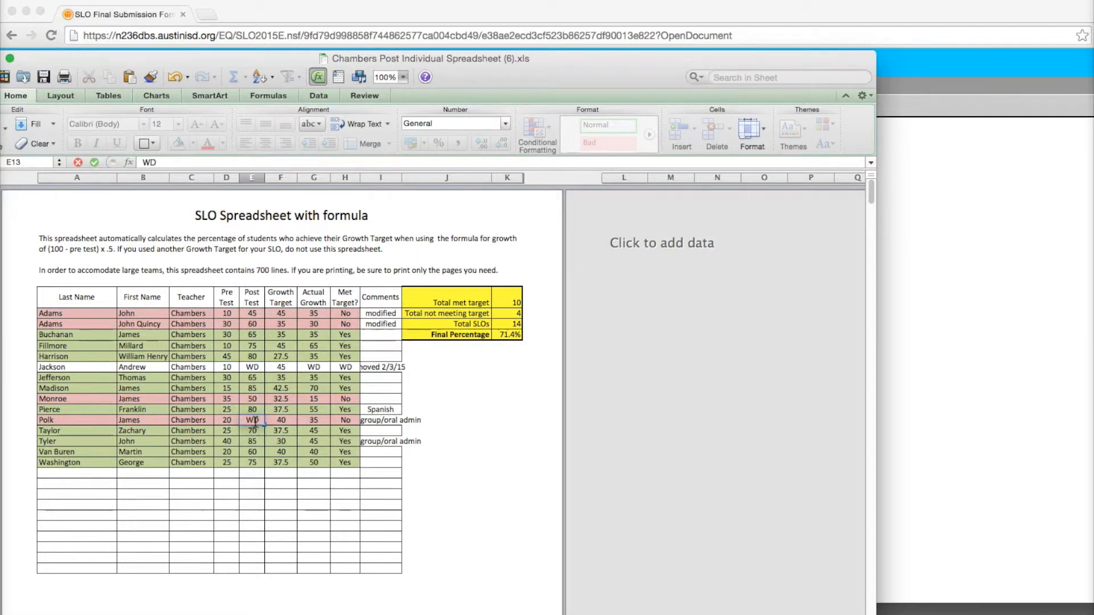
{"action": "key", "text": "Return"}
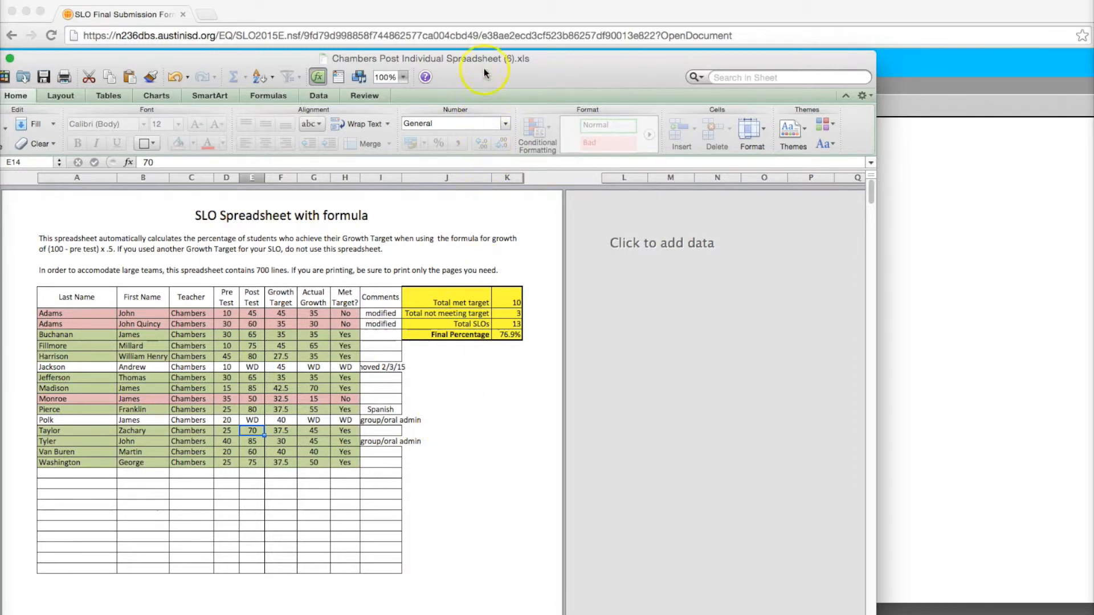
Step: Close the spreadsheet and return to the submission form in the browser
{"action": "left_click_drag", "start_coordinate": [483, 67], "coordinate": [509, 67]}
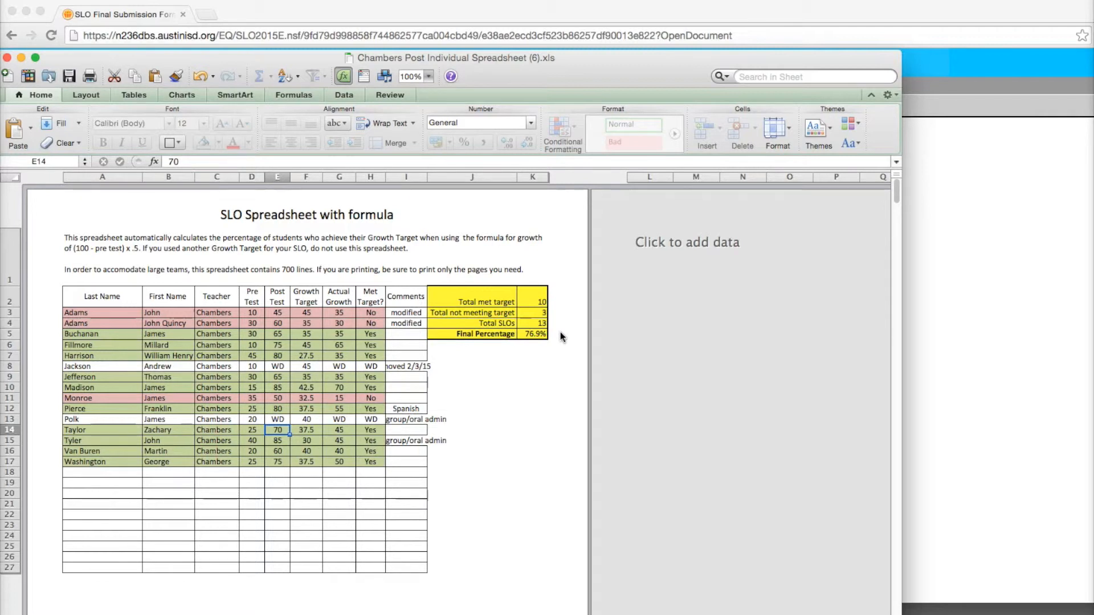
{"action": "left_click", "coordinate": [5, 57]}
{"action": "left_click", "coordinate": [396, 154]}
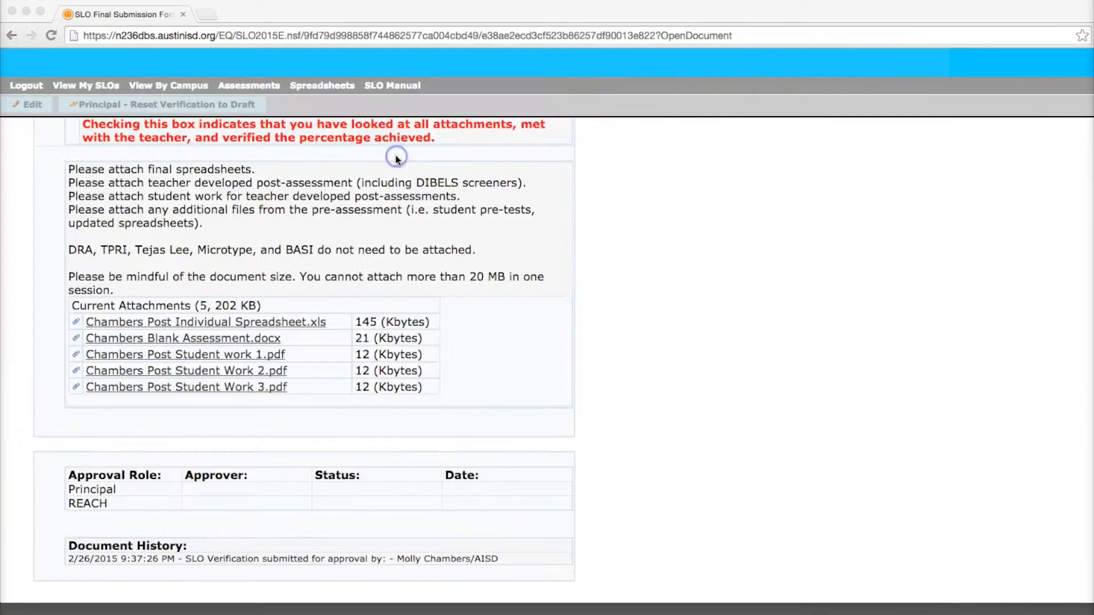
Step: Review the teacher's exemption request and the principal verification fields on the form
{"action": "scroll", "coordinate": [302, 234], "scroll_direction": "up", "scroll_amount": 3}
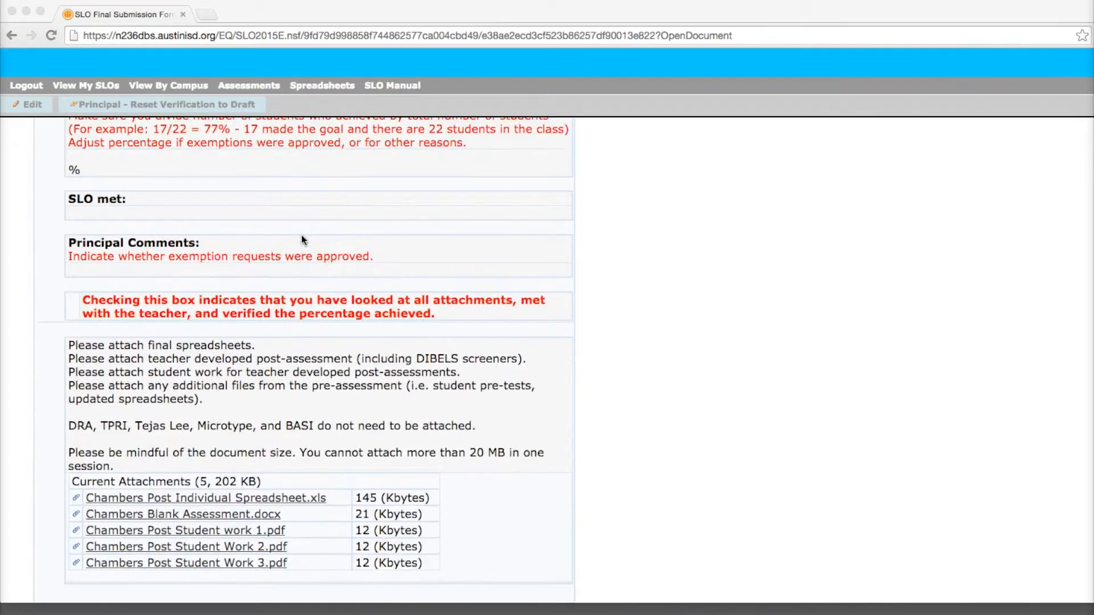
{"action": "scroll", "coordinate": [302, 235], "scroll_direction": "up", "scroll_amount": 2}
{"action": "scroll", "coordinate": [302, 235], "scroll_direction": "up", "scroll_amount": 2}
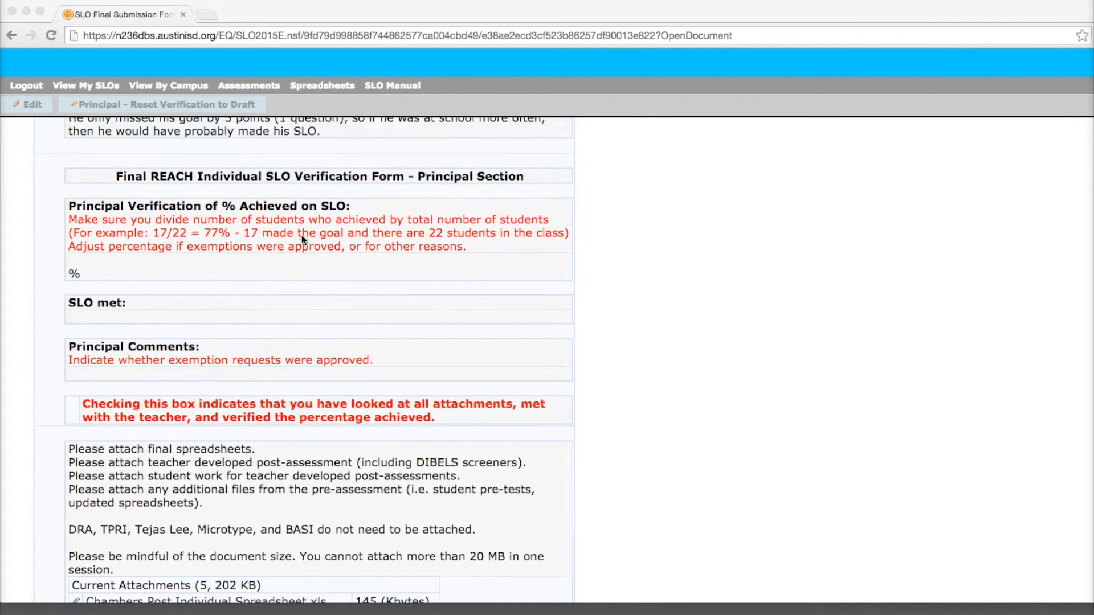
{"action": "scroll", "coordinate": [302, 239], "scroll_direction": "up", "scroll_amount": 1}
{"action": "scroll", "coordinate": [302, 235], "scroll_direction": "up", "scroll_amount": 1}
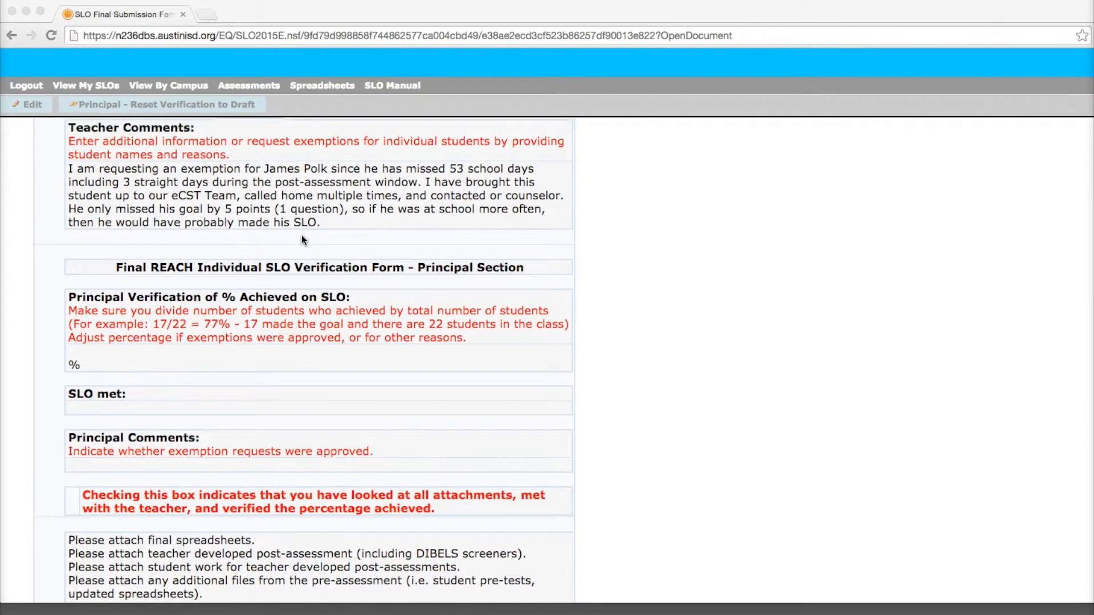
{"action": "scroll", "coordinate": [302, 234], "scroll_direction": "up", "scroll_amount": 2}
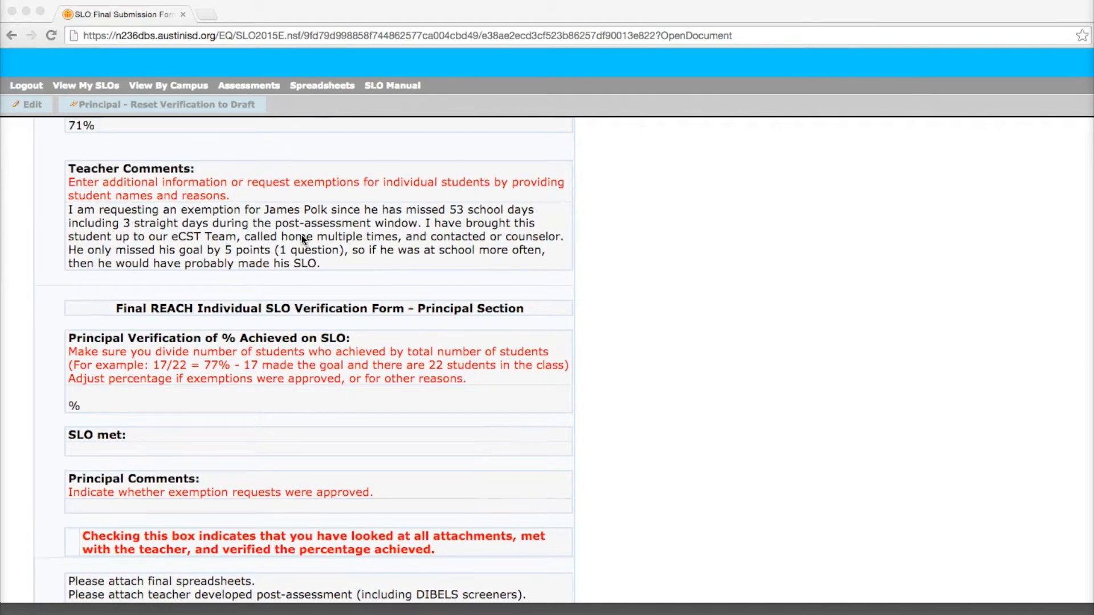
{"action": "scroll", "coordinate": [302, 235], "scroll_direction": "down", "scroll_amount": 1}
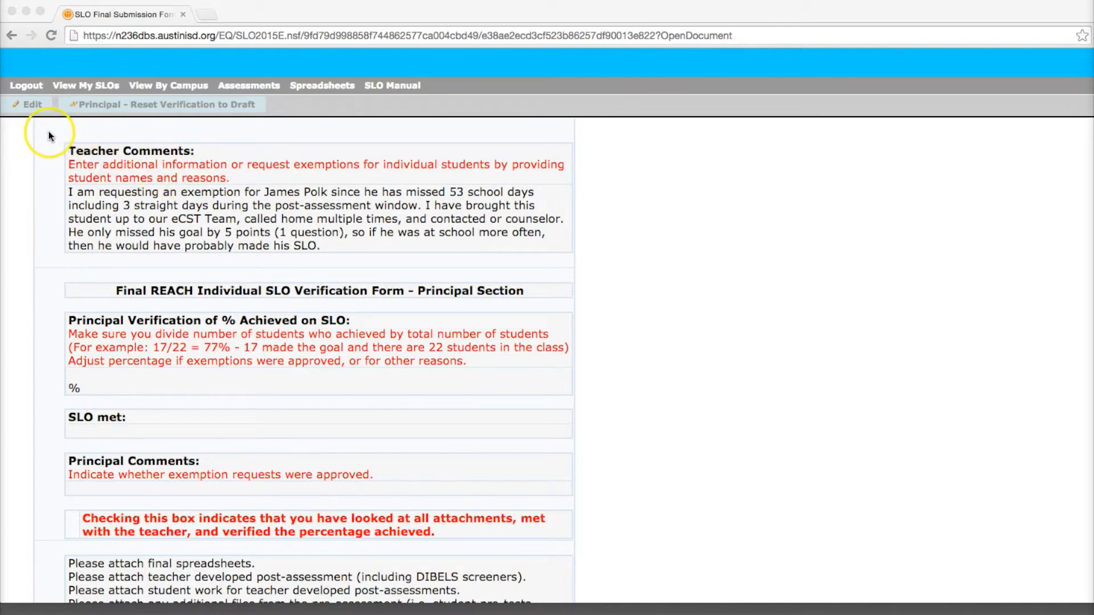
Step: Open the form for editing, set the Principal Verification of % Achieved on SLO to 77 and mark SLO met as Yes
{"action": "left_click", "coordinate": [31, 106]}
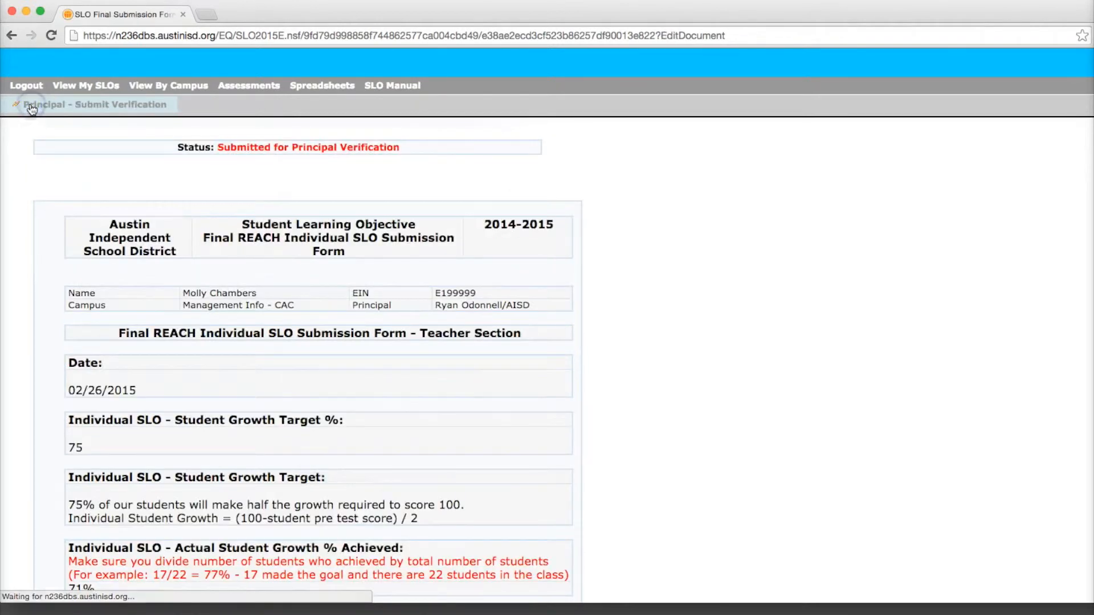
{"action": "scroll", "coordinate": [86, 226], "scroll_direction": "down", "scroll_amount": 5}
{"action": "scroll", "coordinate": [85, 227], "scroll_direction": "down", "scroll_amount": 10}
{"action": "scroll", "coordinate": [84, 224], "scroll_direction": "down", "scroll_amount": 3}
{"action": "left_click", "coordinate": [121, 217]}
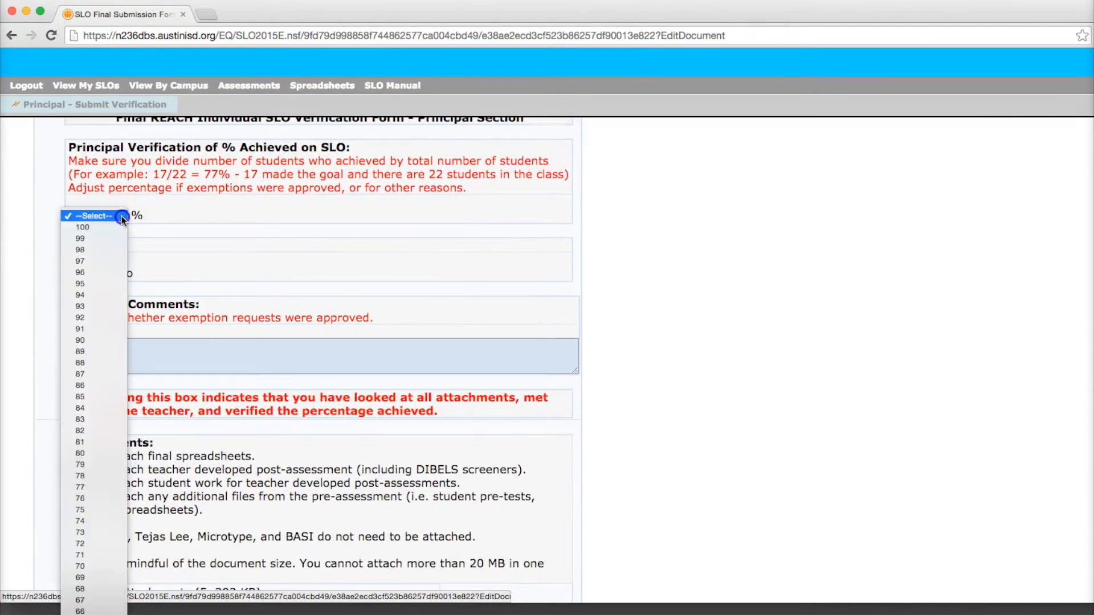
{"action": "scroll", "coordinate": [111, 252], "scroll_direction": "down", "scroll_amount": 7}
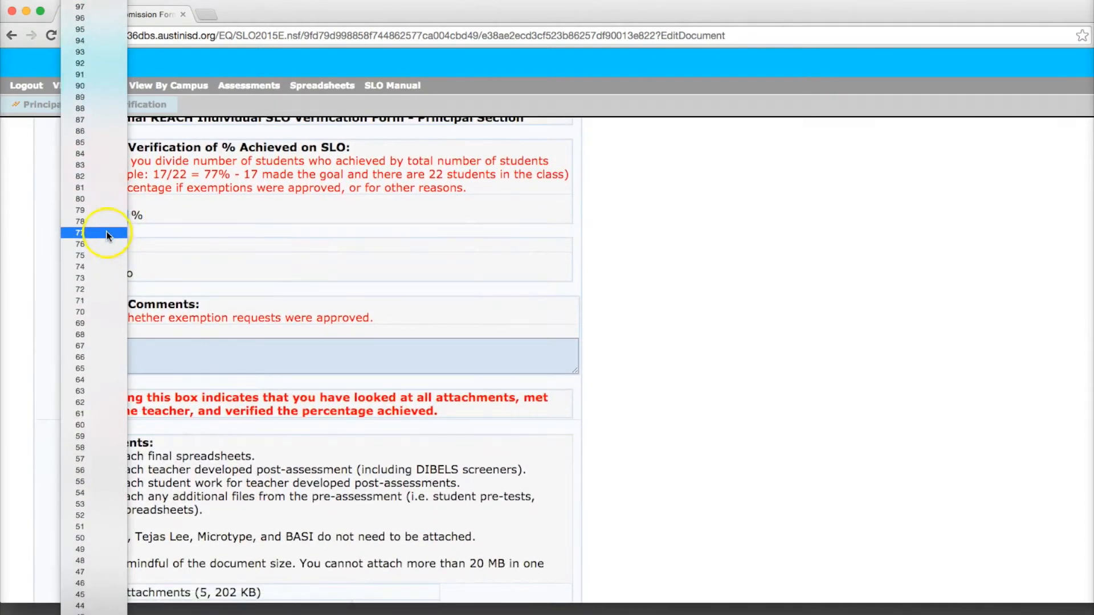
{"action": "left_click", "coordinate": [107, 233]}
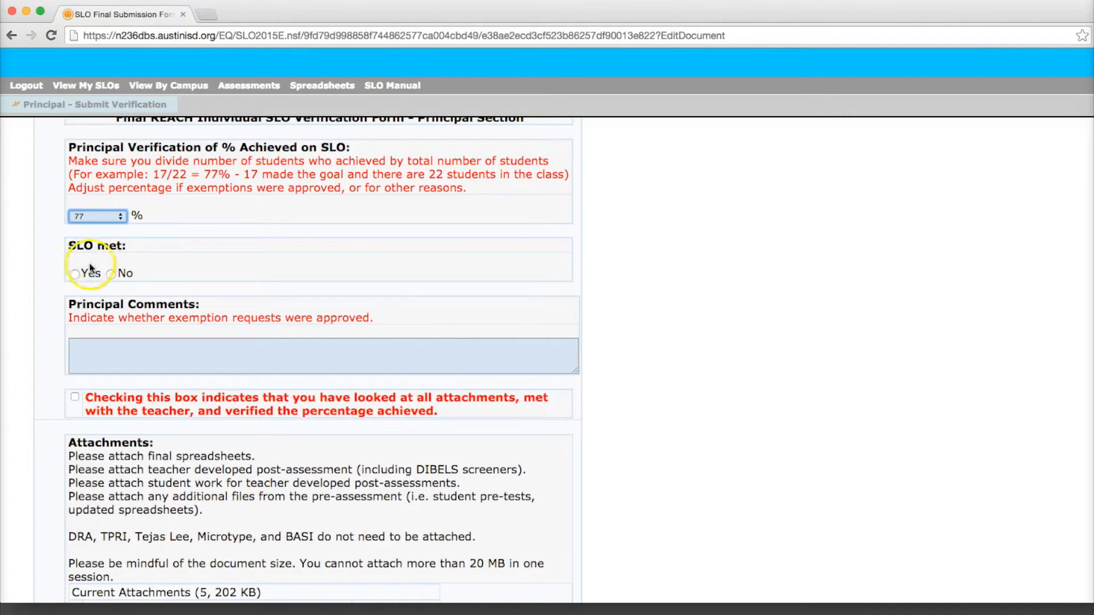
{"action": "left_click", "coordinate": [75, 275]}
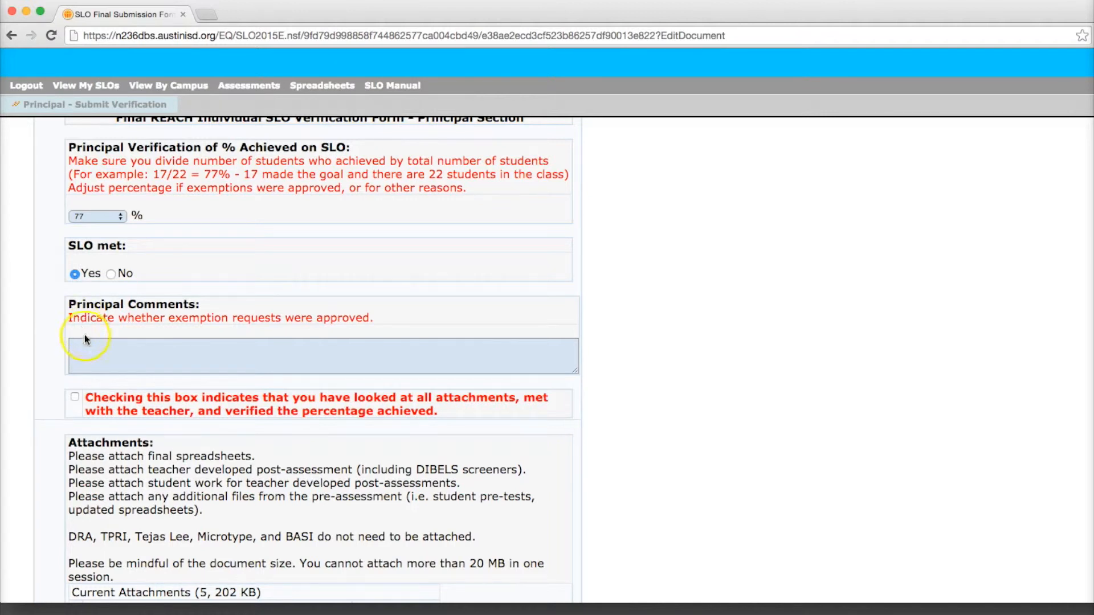
Step: Paste a Principal Comments note stating that the named student's exemption is approved due to truancy
{"action": "left_click", "coordinate": [86, 349]}
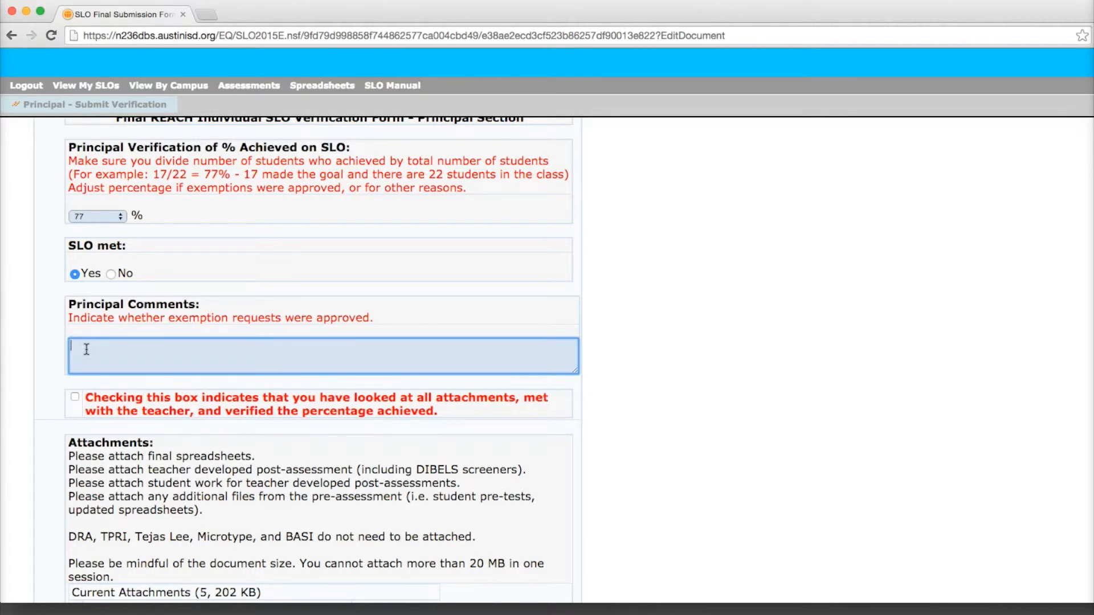
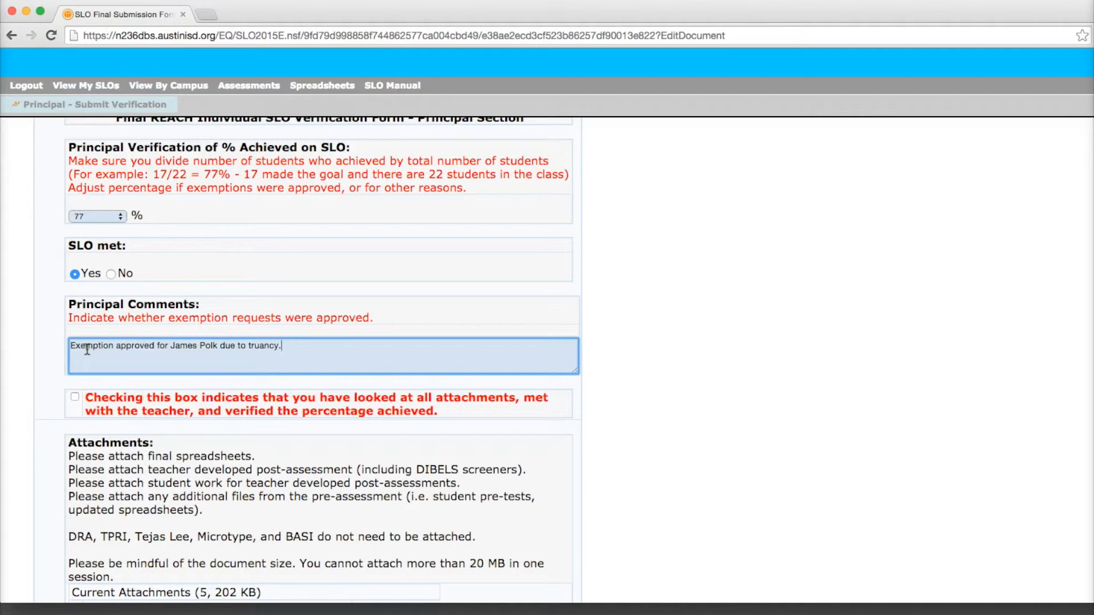
Step: Mark the statement that all attachments were looked at, the teacher was met with and the percentage achieved was verified
{"action": "left_click", "coordinate": [74, 395]}
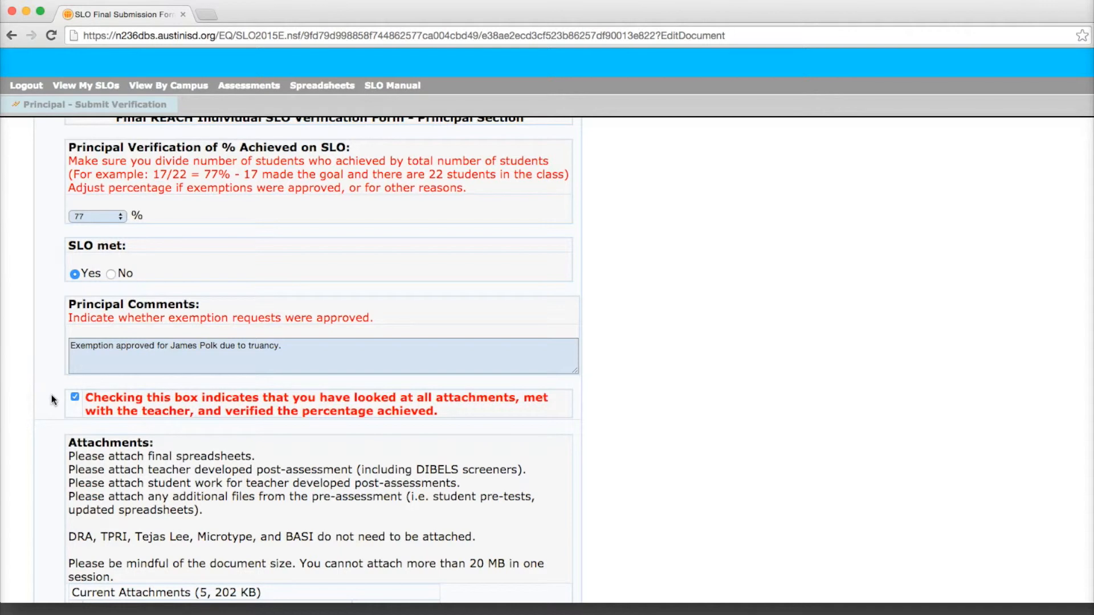
{"action": "scroll", "coordinate": [51, 395], "scroll_direction": "down", "scroll_amount": 2}
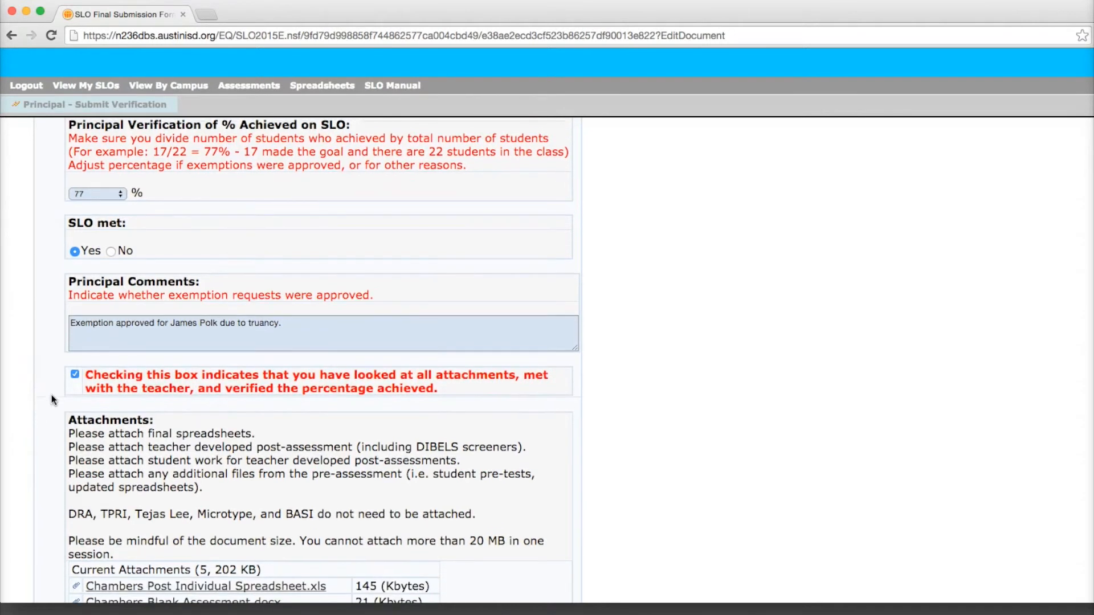
{"action": "scroll", "coordinate": [51, 394], "scroll_direction": "up", "scroll_amount": 2}
{"action": "left_click", "coordinate": [53, 394]}
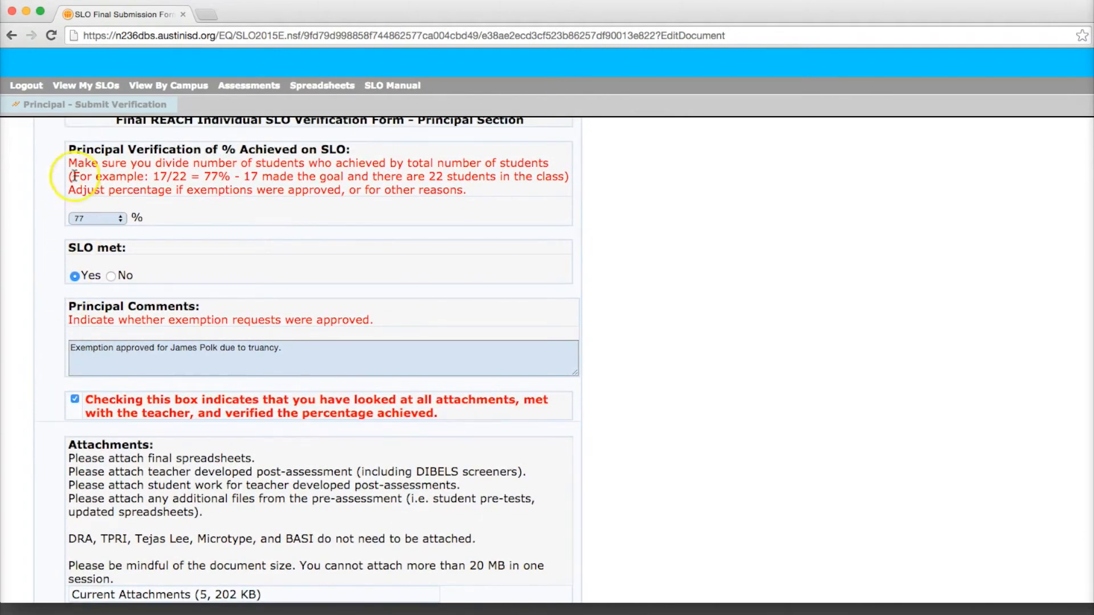
Step: Submit the principal verification of the SLO form and confirm the submission
{"action": "left_click", "coordinate": [74, 108]}
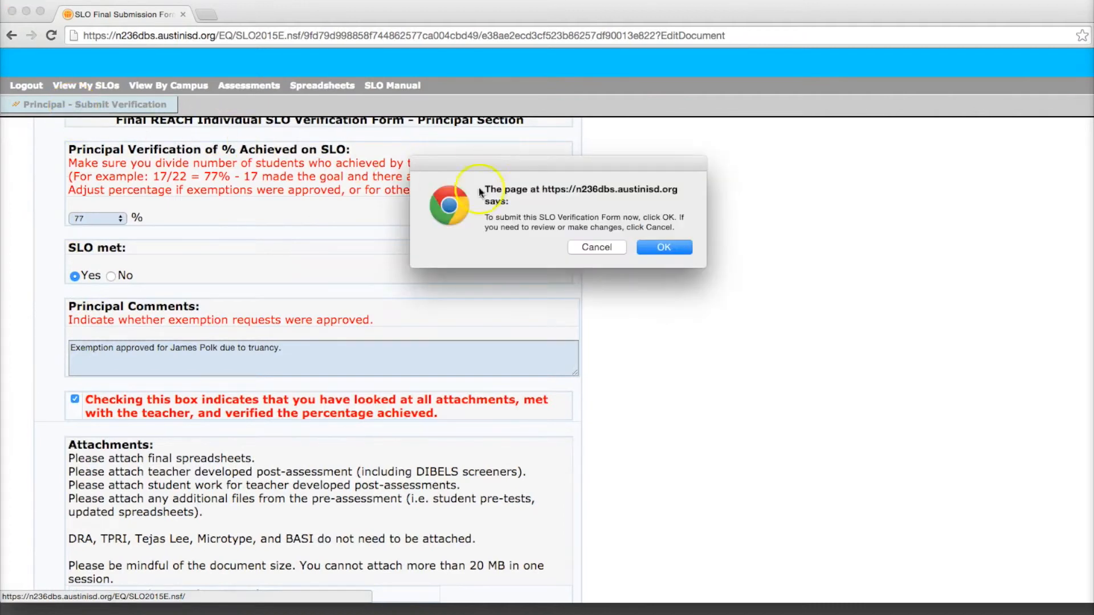
{"action": "left_click", "coordinate": [647, 246]}
{"action": "left_click", "coordinate": [666, 258]}
{"action": "left_click", "coordinate": [675, 258]}
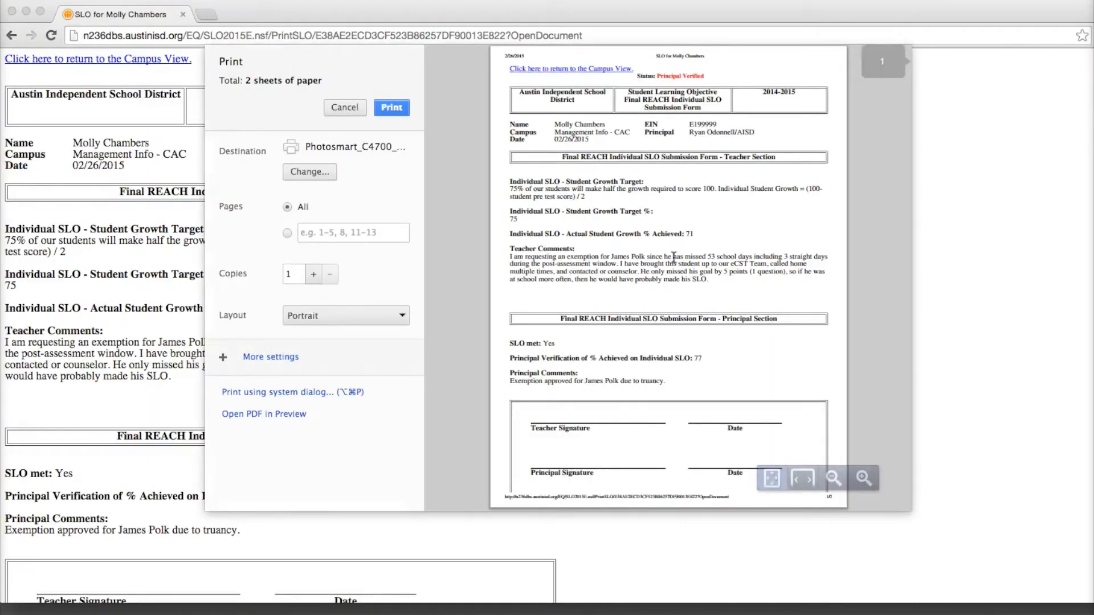
Step: Print the verified submission form with one additional copy and return to the Campus View
{"action": "left_click", "coordinate": [313, 275]}
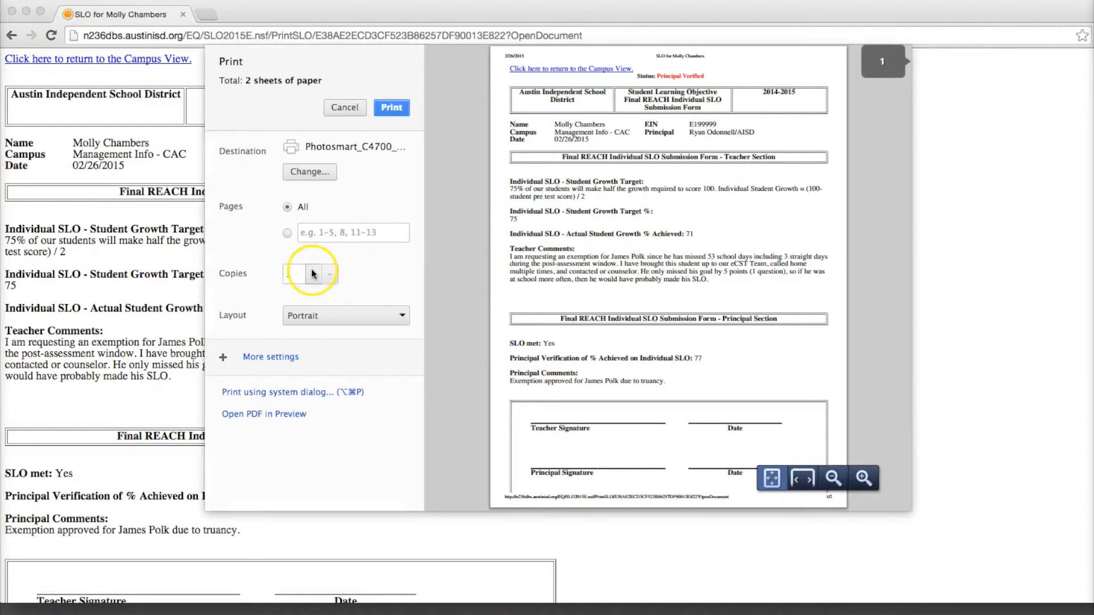
{"action": "left_click", "coordinate": [391, 108]}
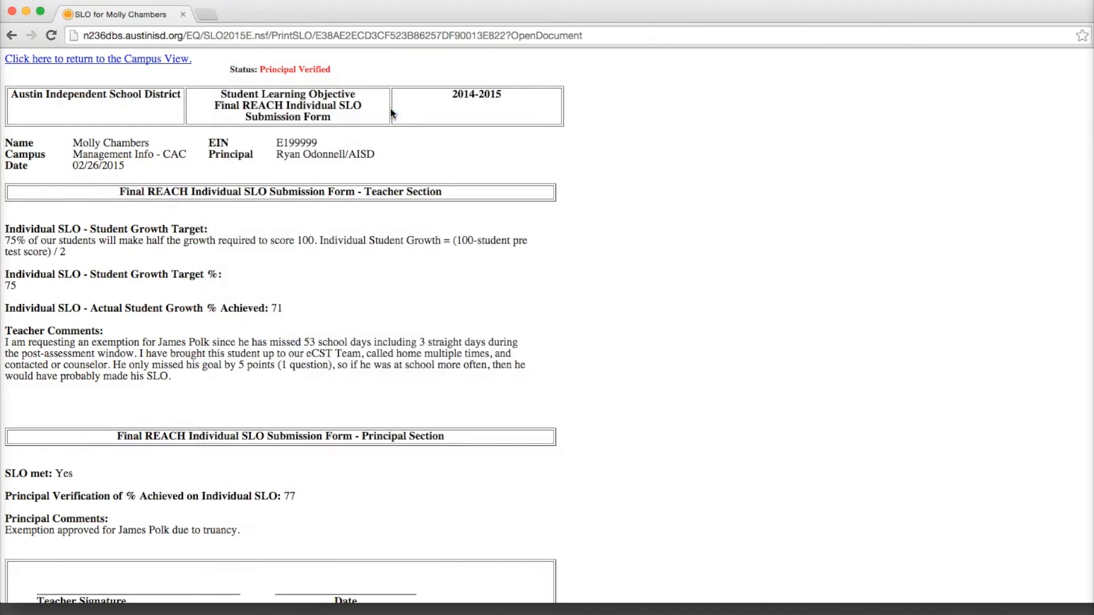
{"action": "left_click", "coordinate": [127, 60]}
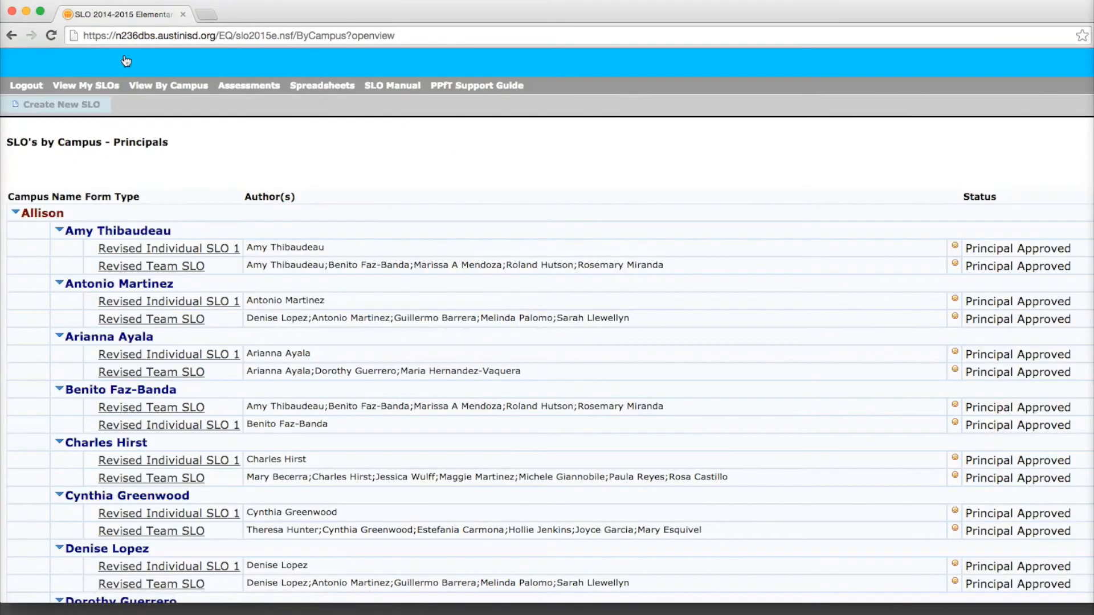
Step: Collapse the Allison campus and expand Management Info - CAC down to the verified teacher's Individual SLO 1 entry
{"action": "left_click", "coordinate": [16, 212]}
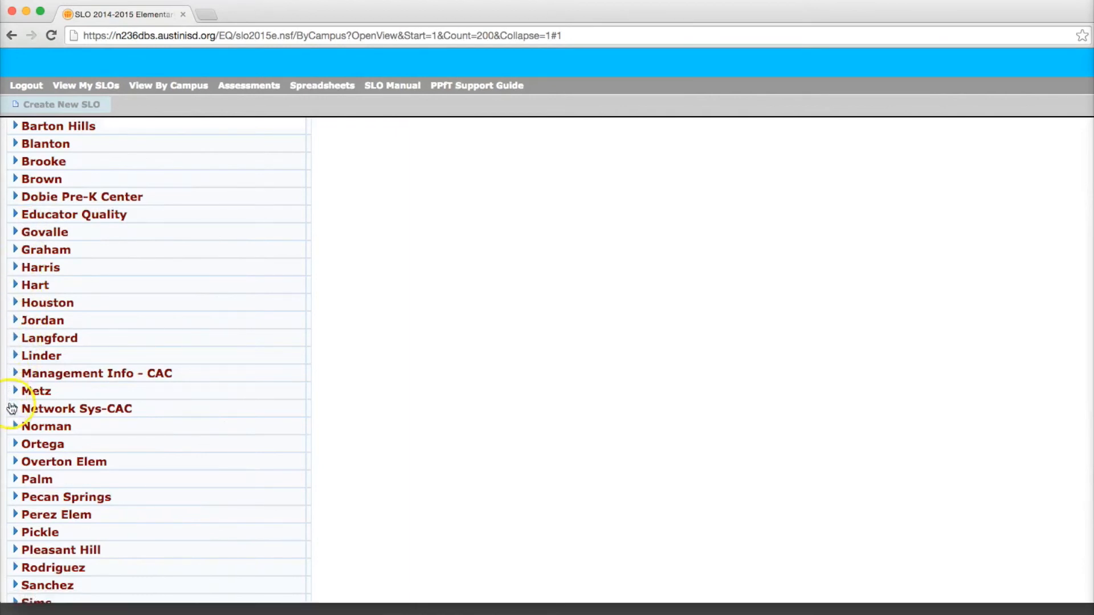
{"action": "left_click", "coordinate": [15, 373]}
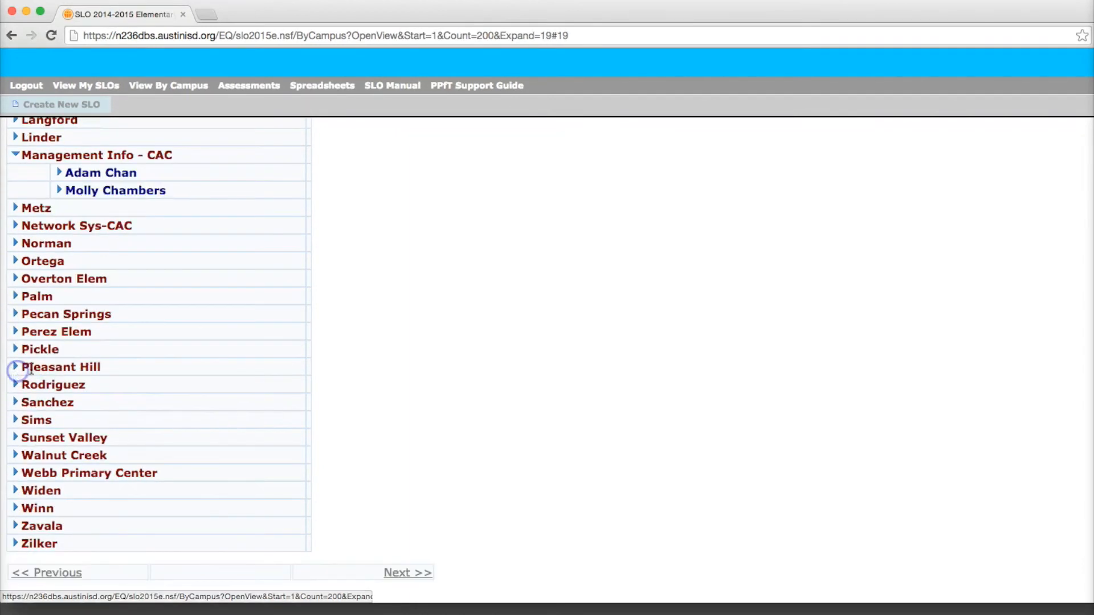
{"action": "left_click", "coordinate": [59, 195]}
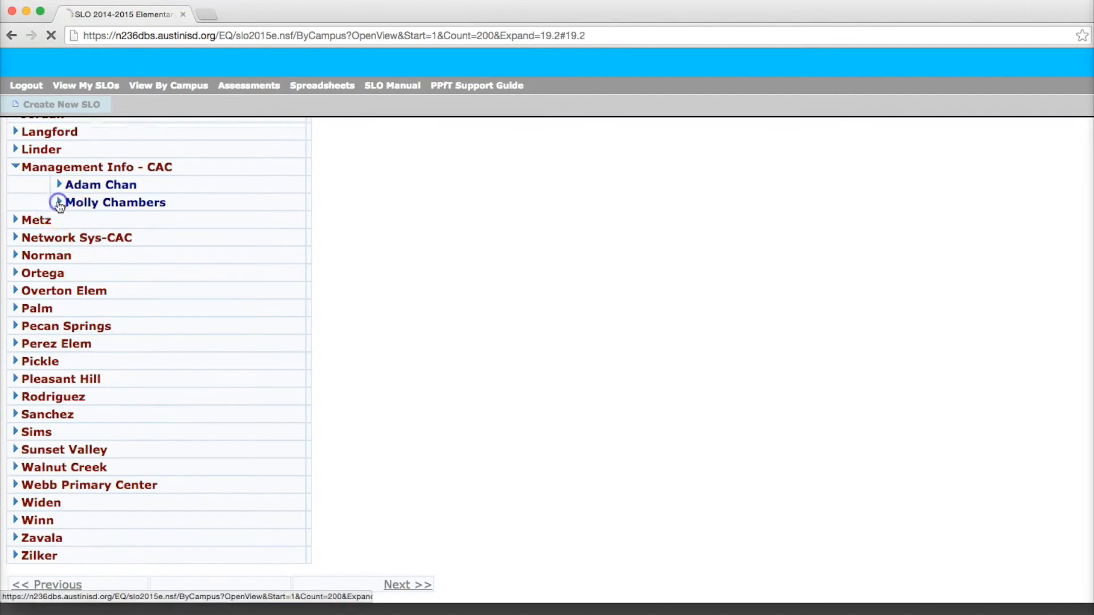
{"action": "left_click", "coordinate": [93, 171]}
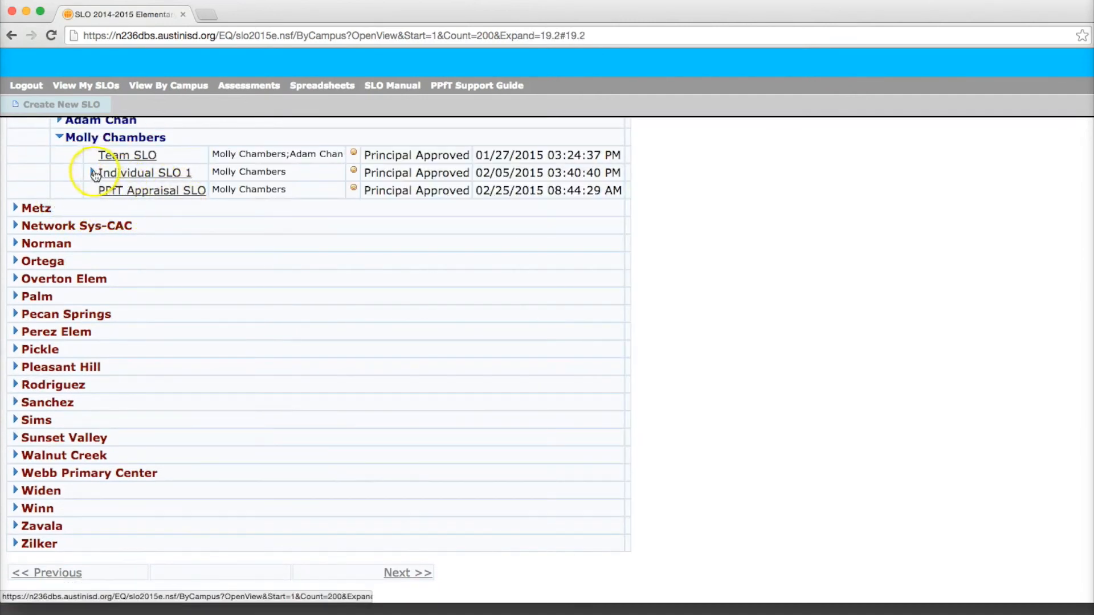